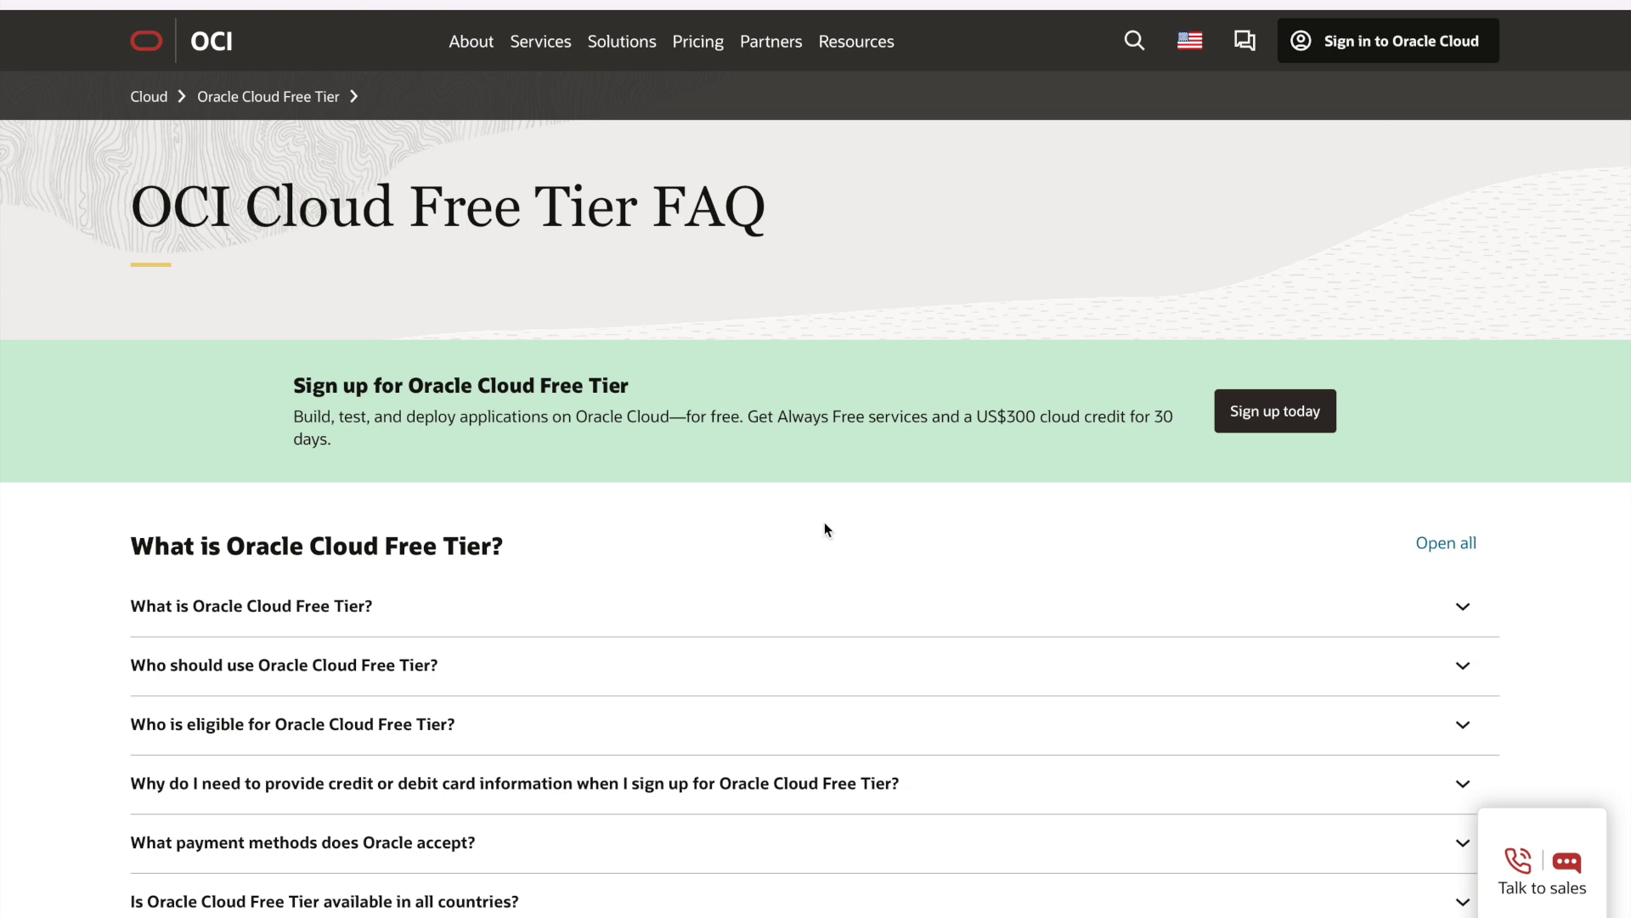
Expand 'Who is eligible for Oracle Cloud Free Tier?' and highlight the billing-information and suspension-or-termination sentences.
left_click(169, 726)
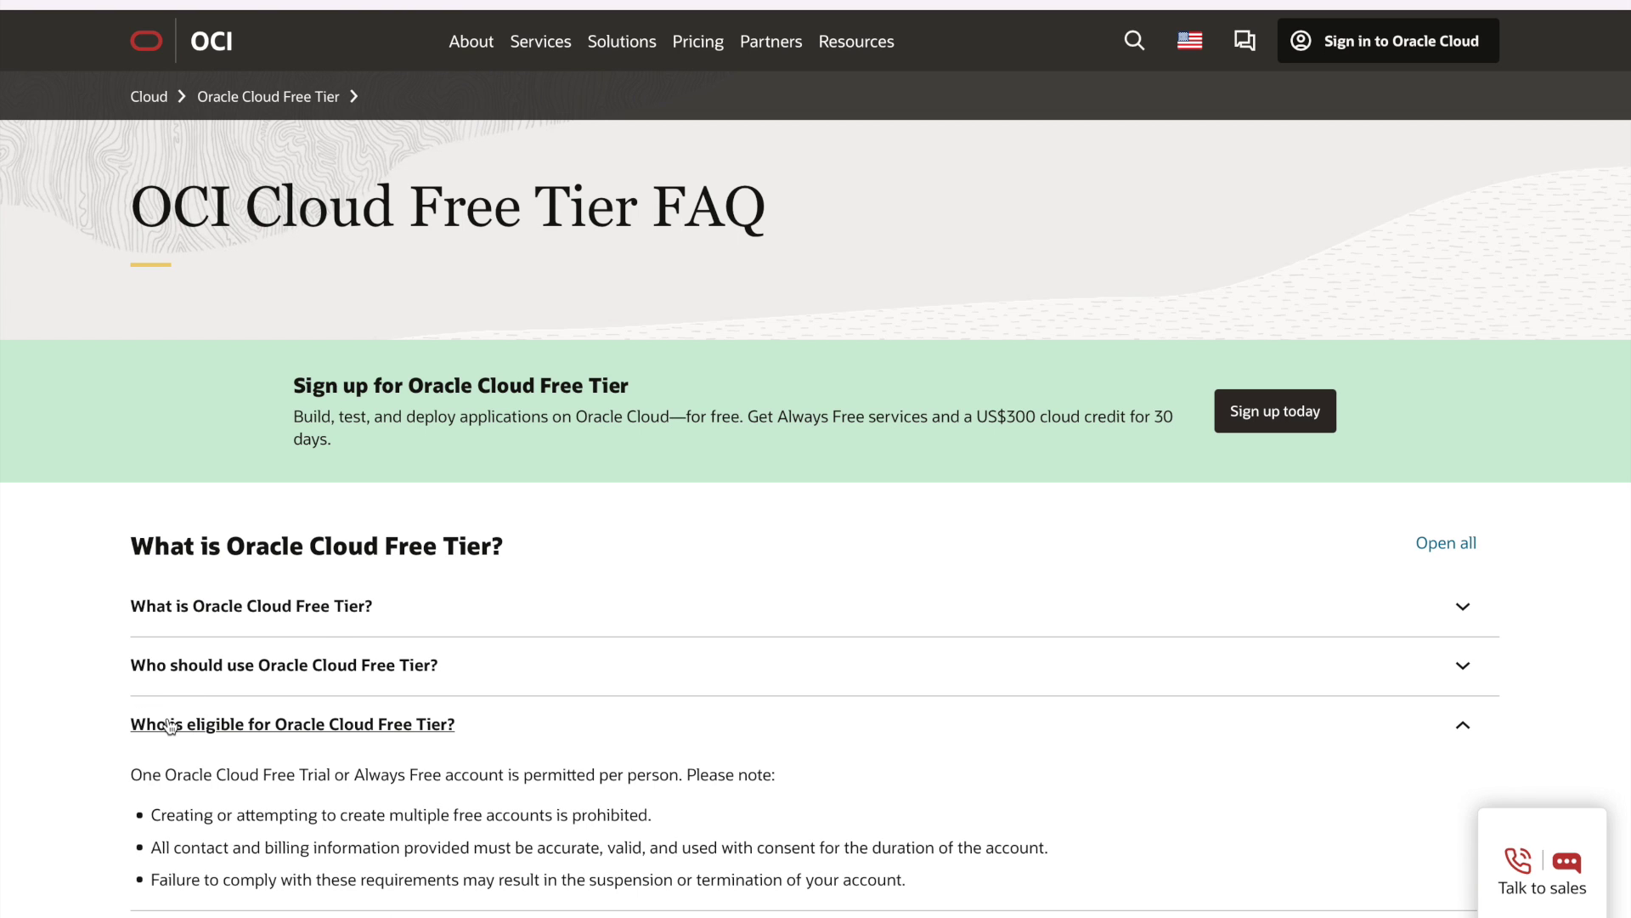
scroll(335, 718, "down", 3)
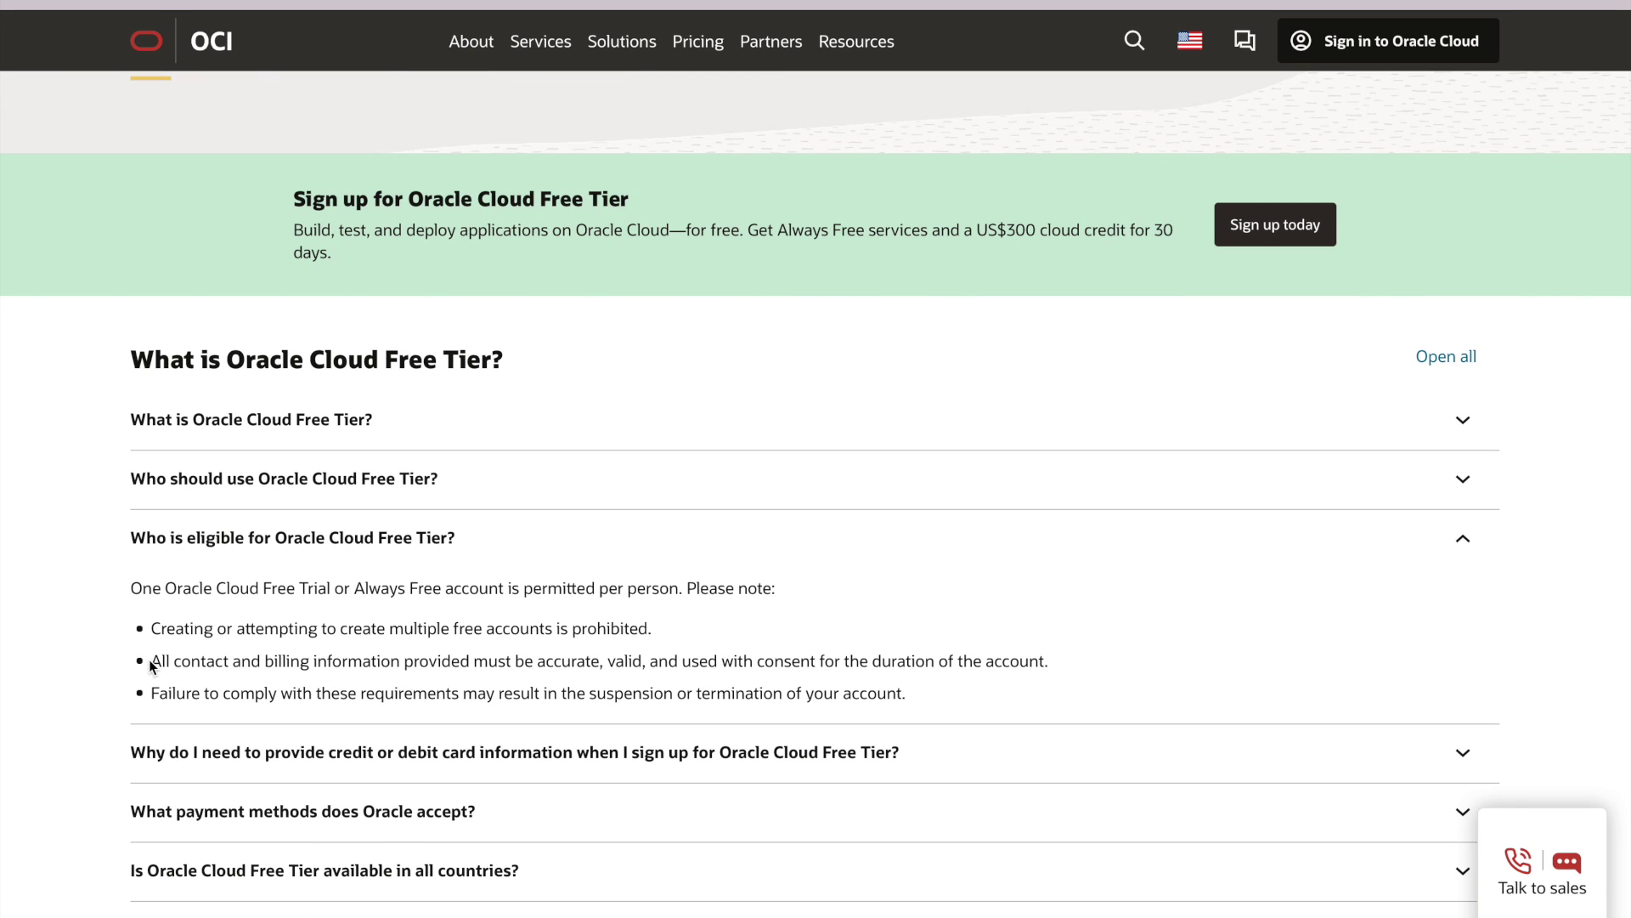
left_click_drag(150, 661, 206, 667)
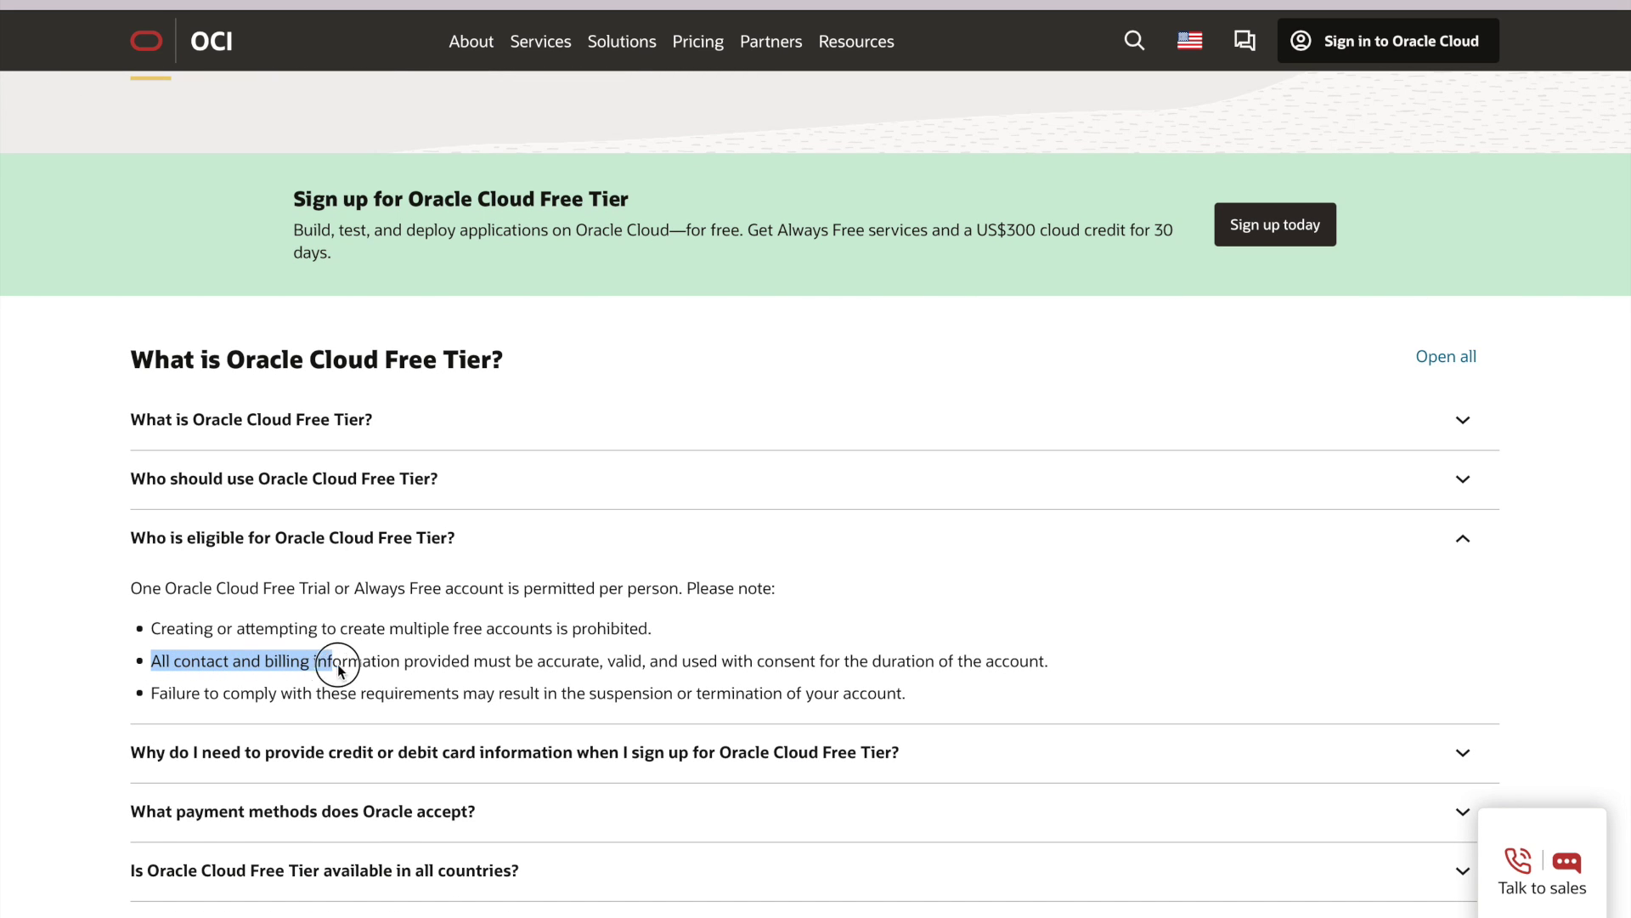
left_click_drag(206, 667, 1040, 663)
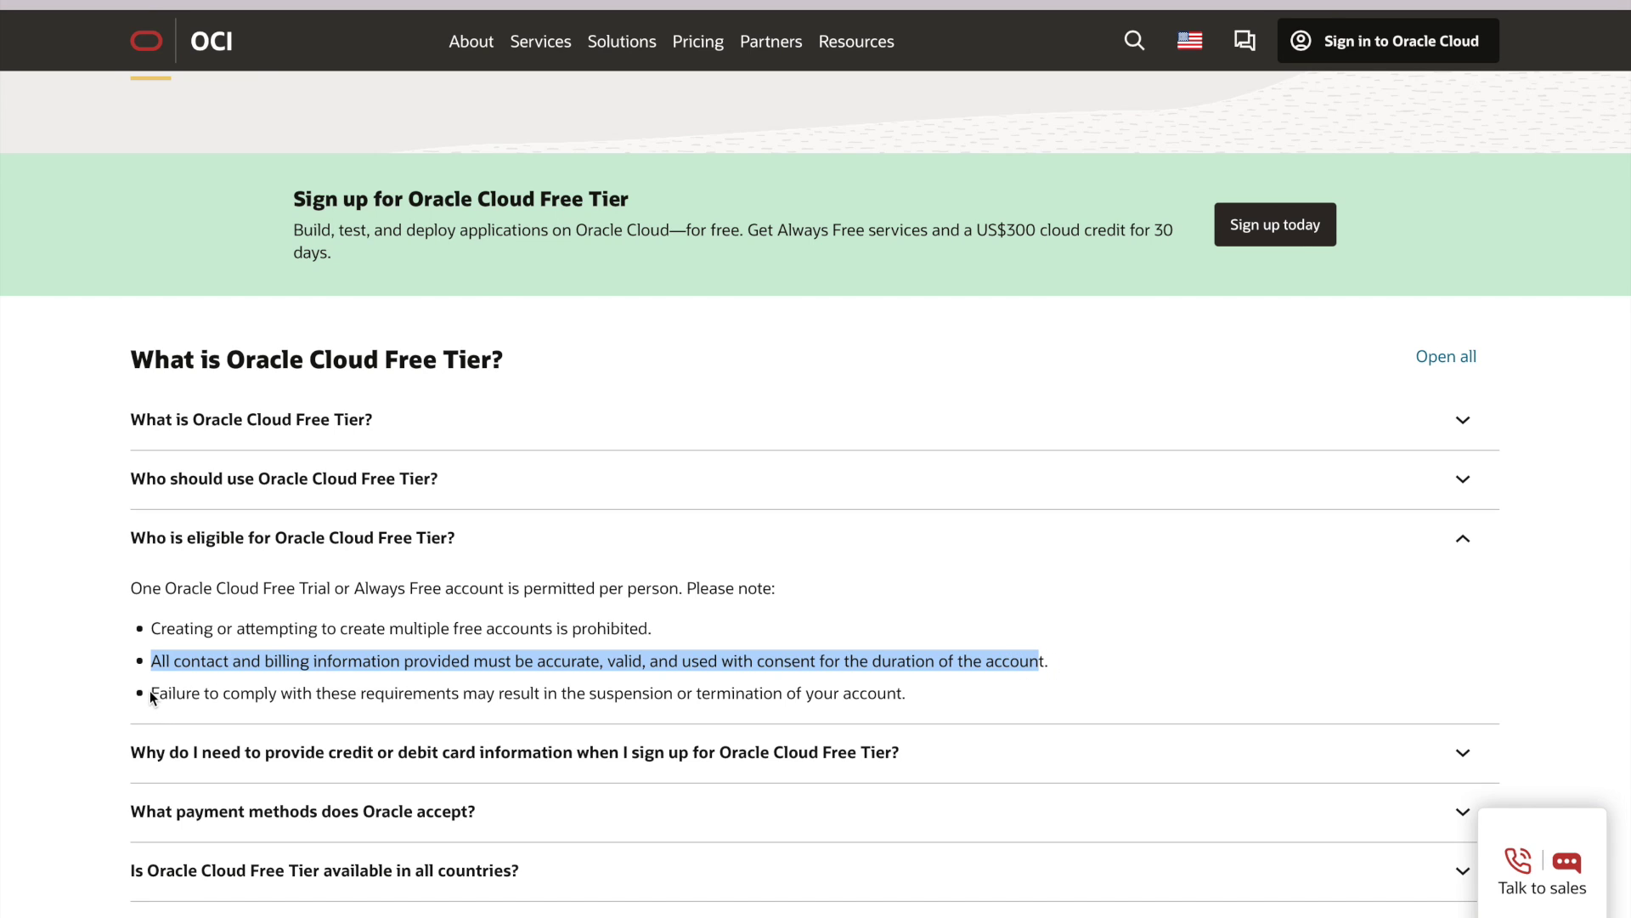
left_click_drag(152, 694, 910, 714)
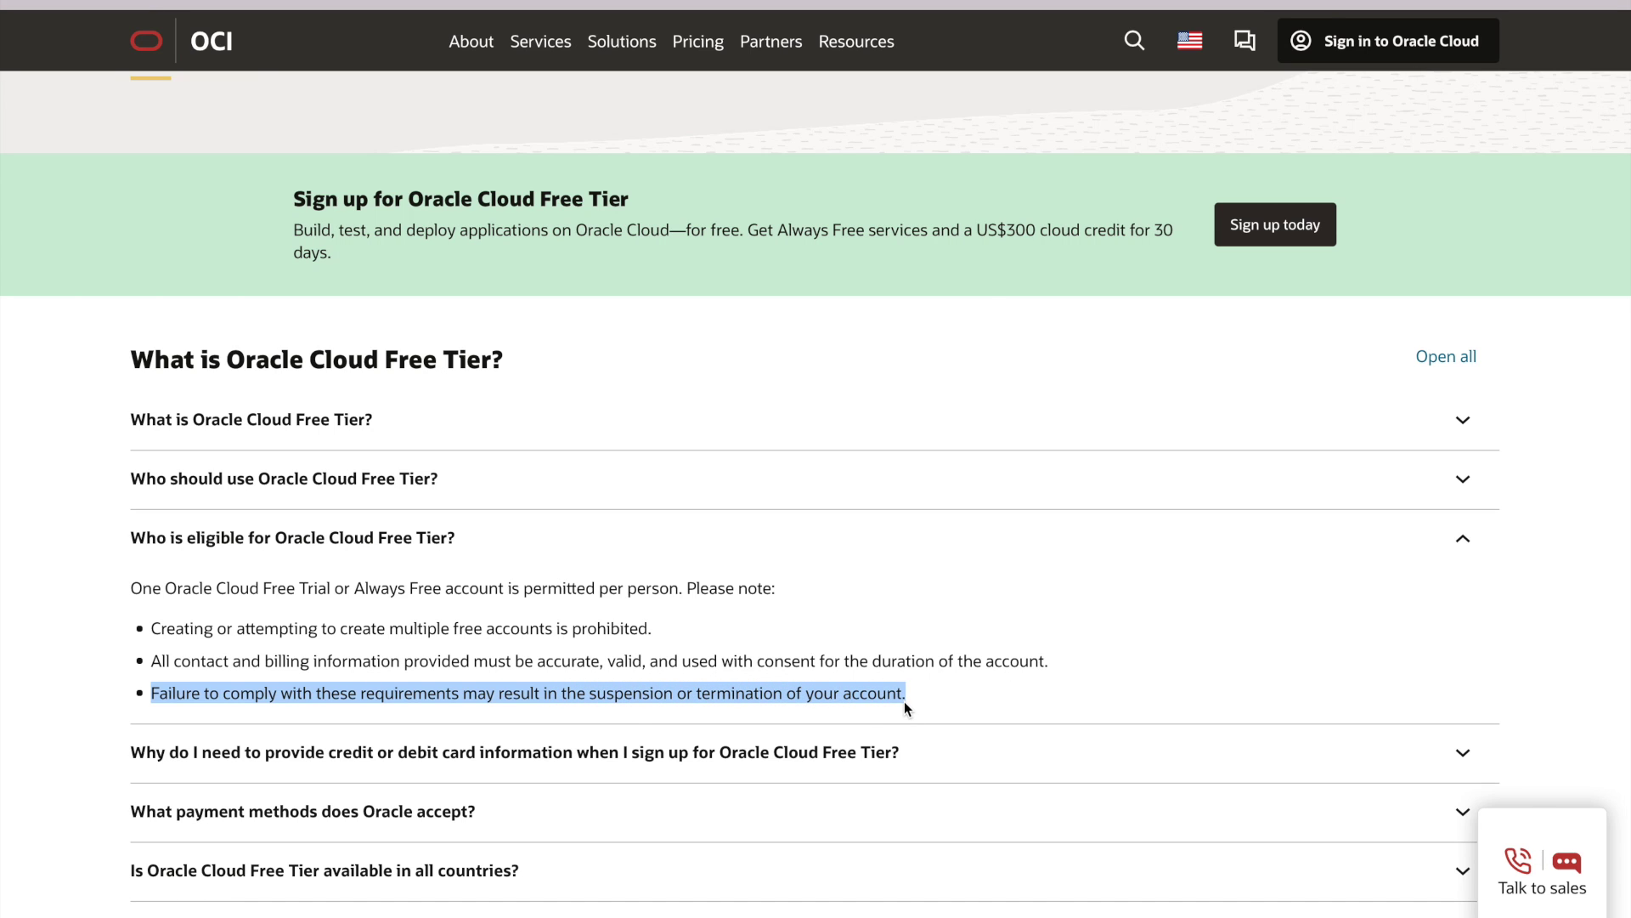
scroll(764, 696, "down", 1)
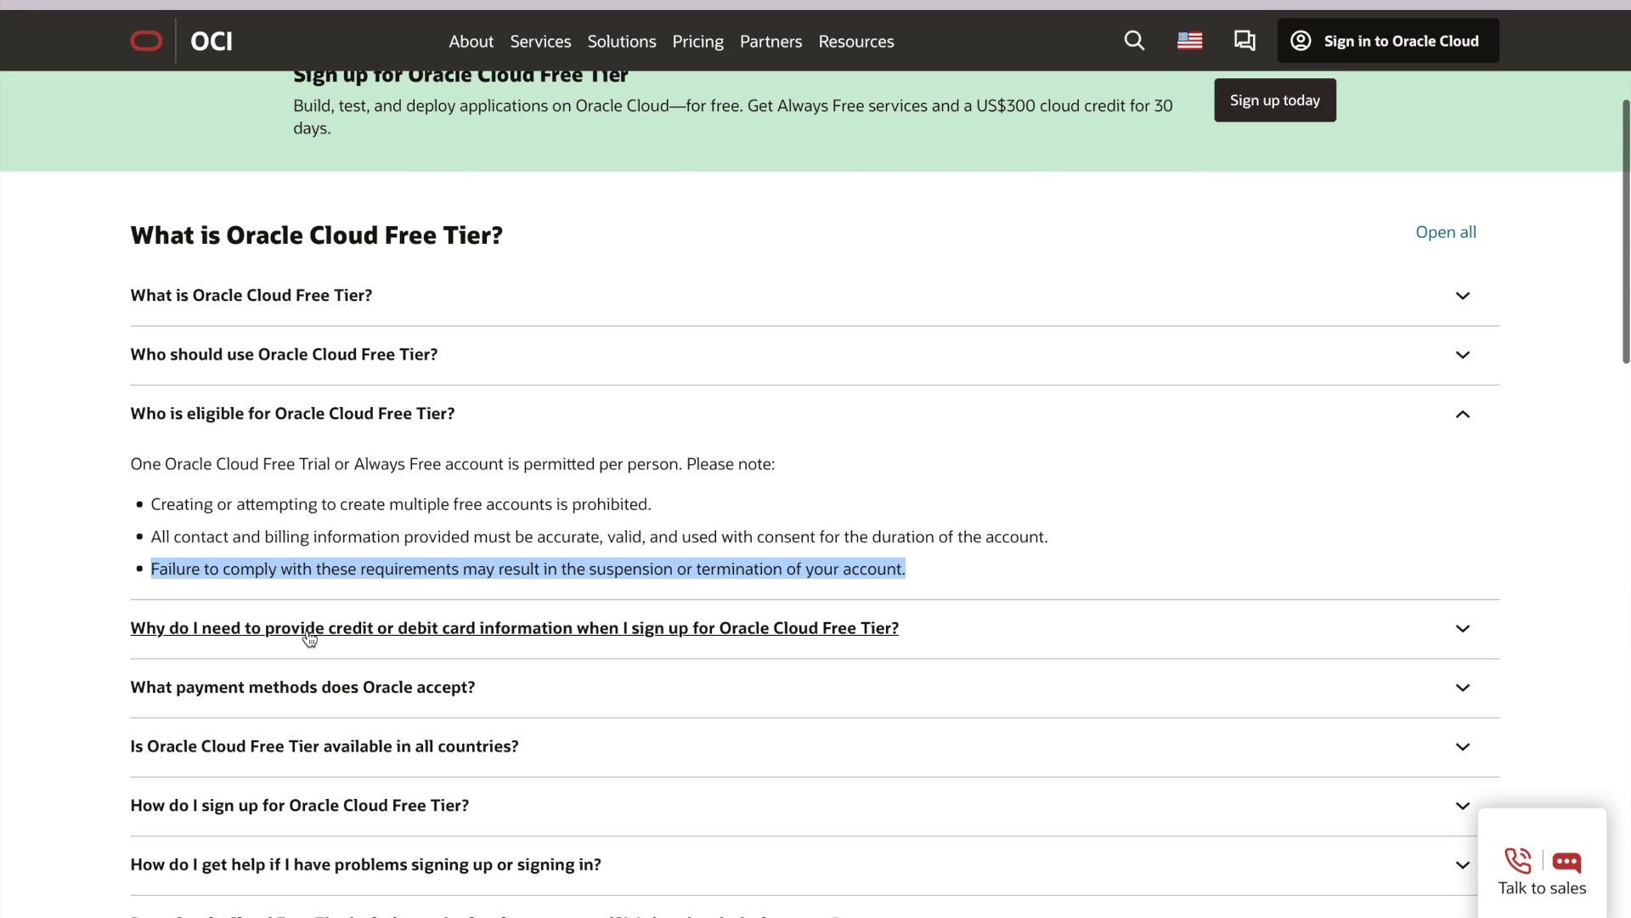
Expand the credit or debit card question, highlight 'Oracle may periodically check the validity of your card', then clear it.
left_click(356, 634)
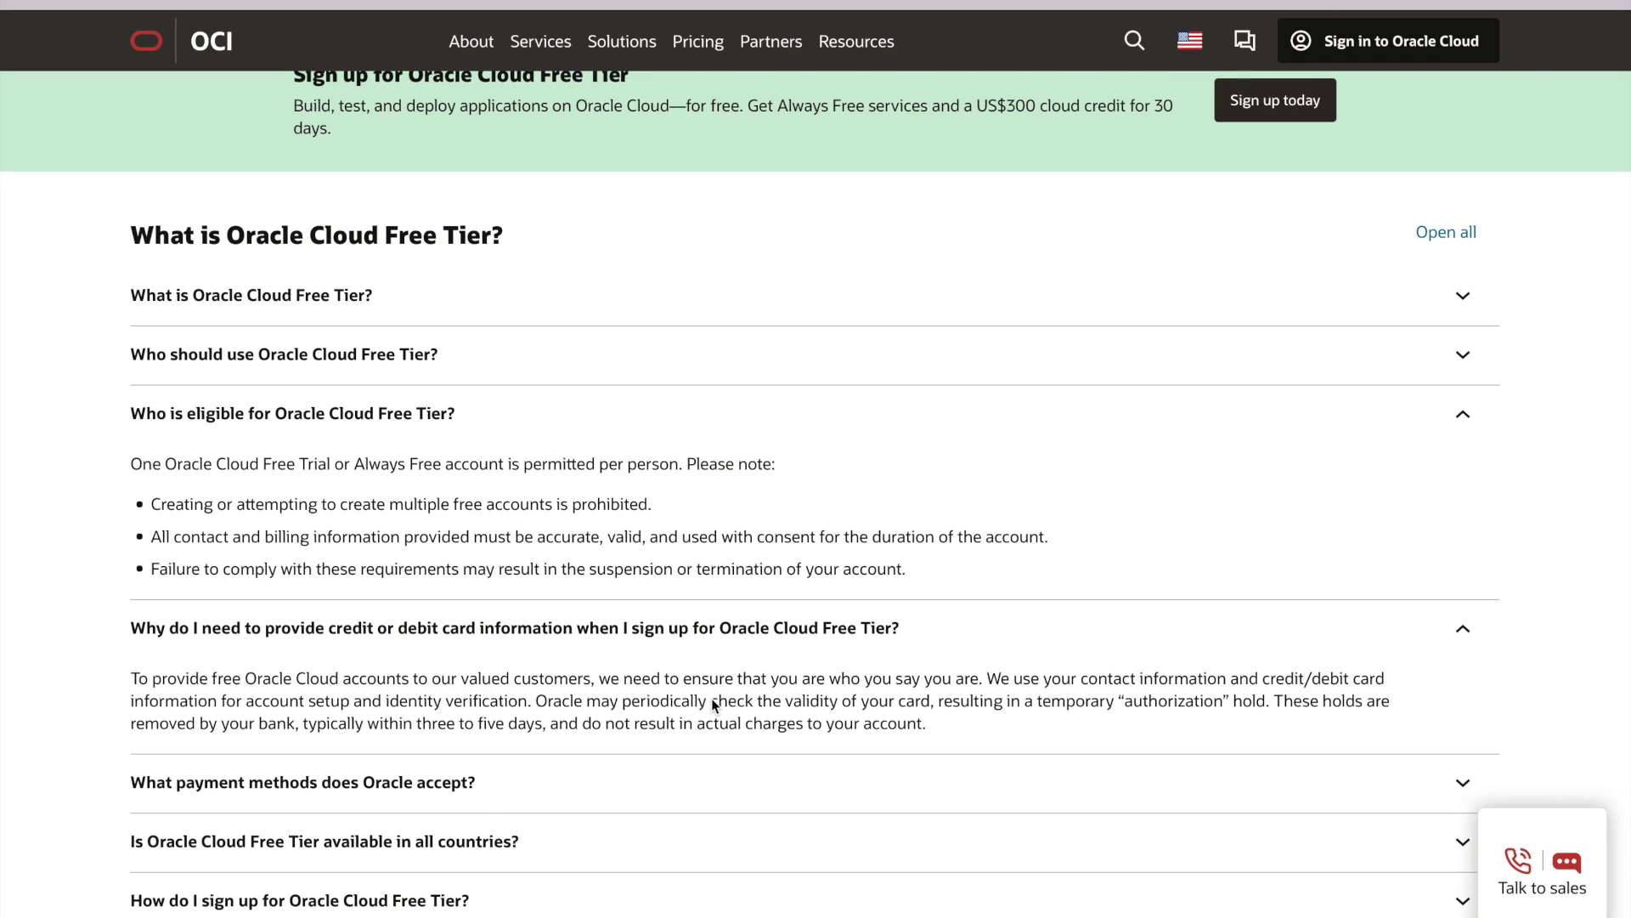
left_click_drag(535, 699, 931, 710)
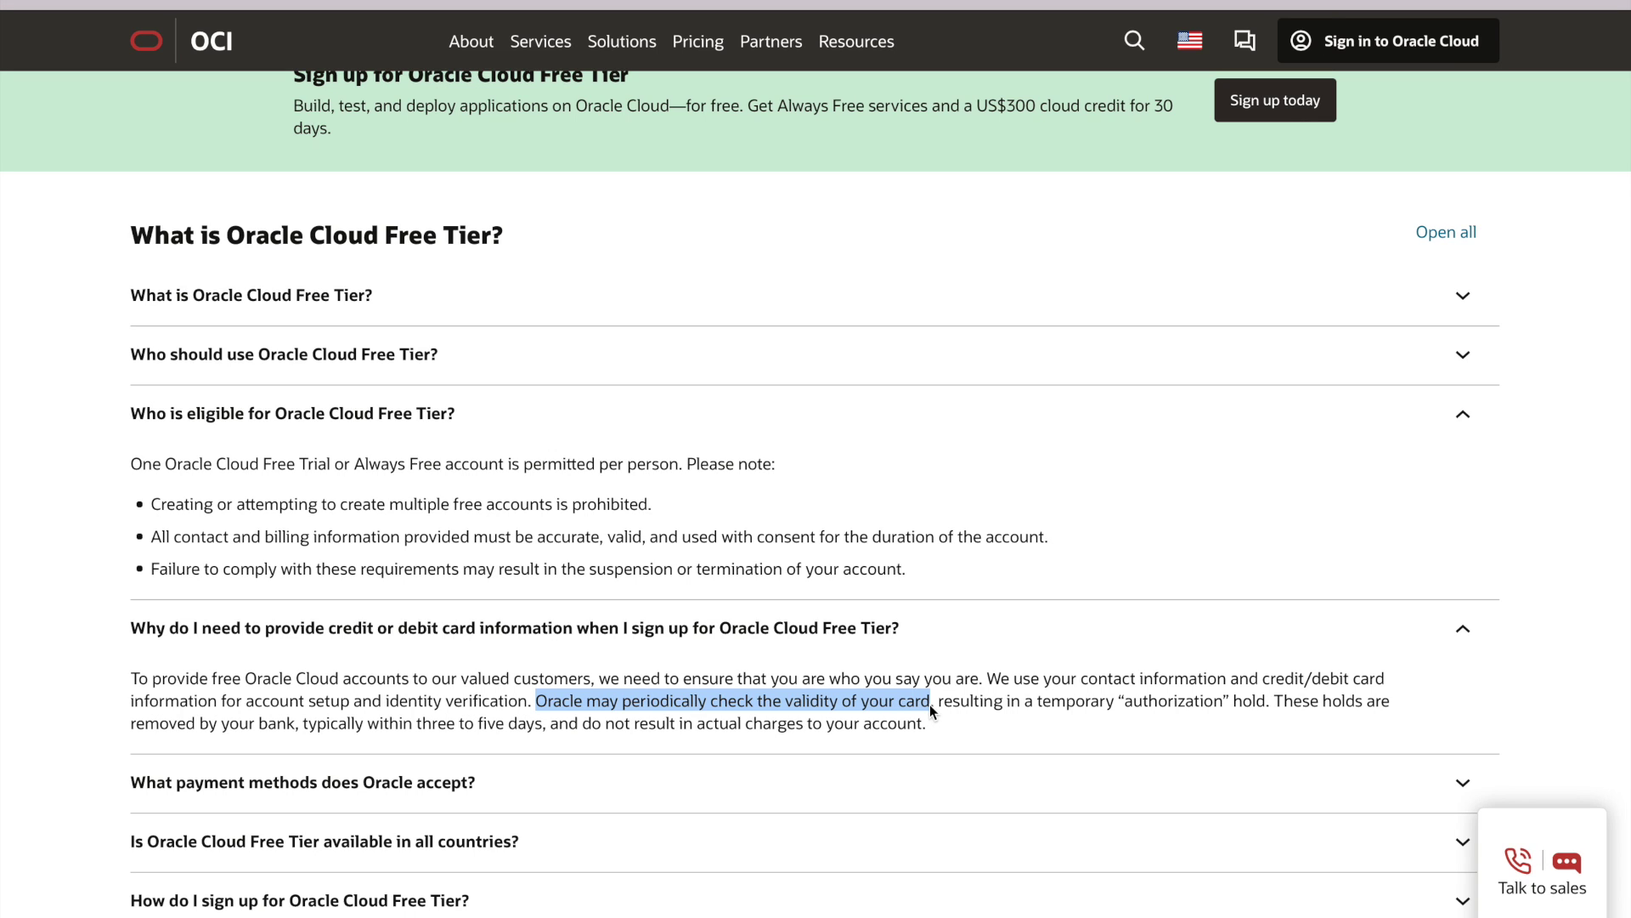
left_click(614, 700)
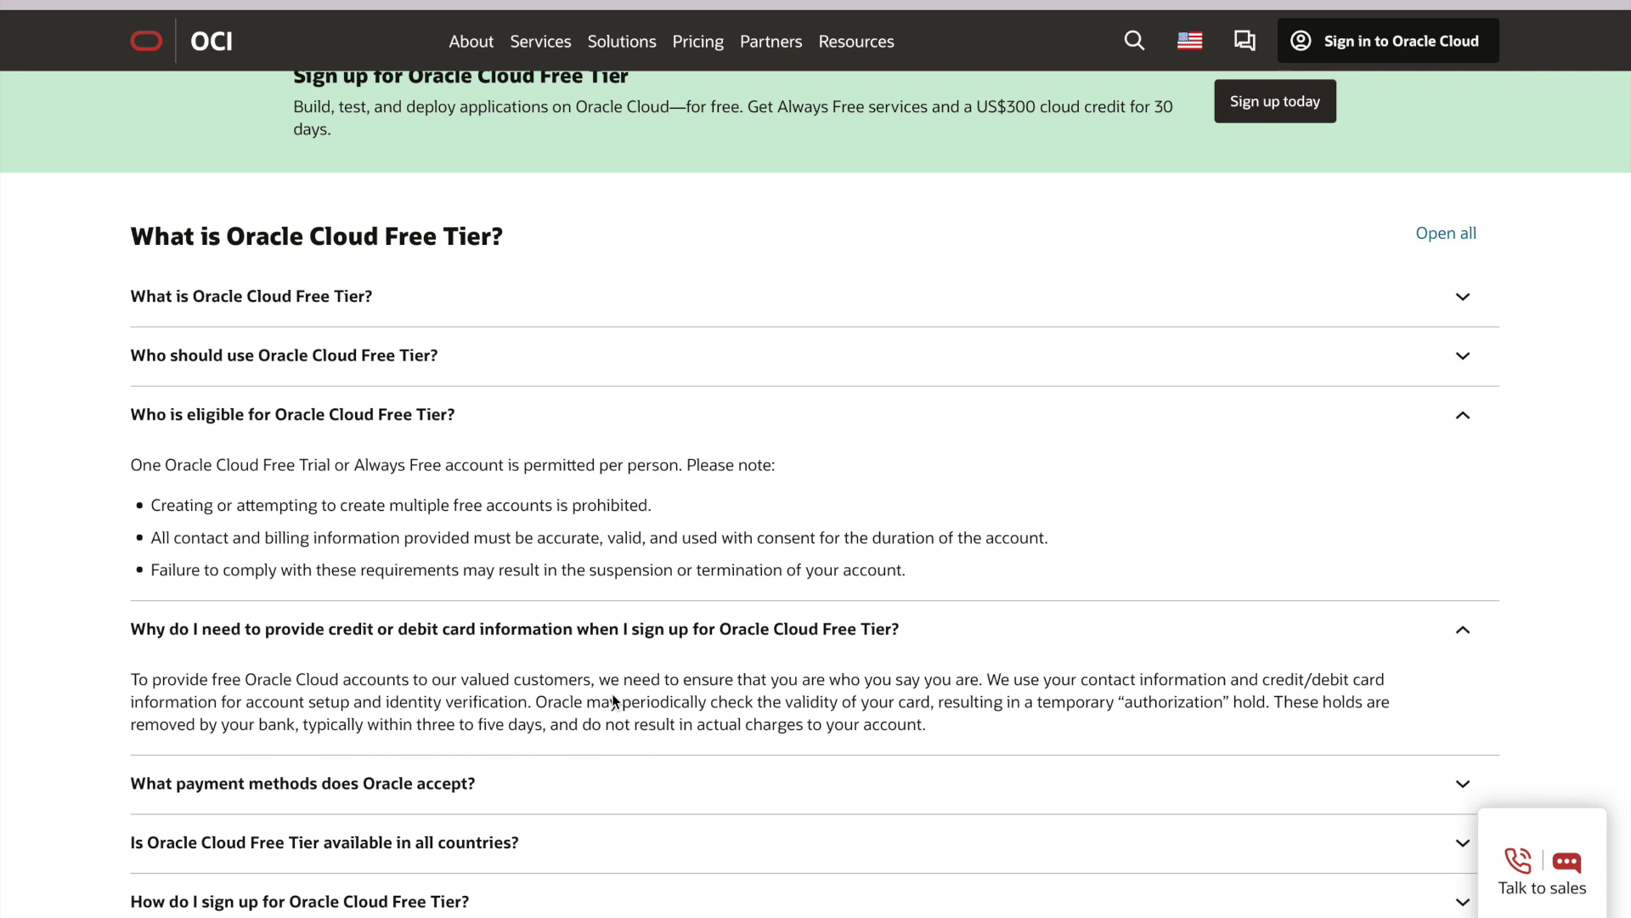
Highlight the accurate, valid billing information words, then 'suspension or termination of your' in the third bullet.
left_click_drag(695, 705, 854, 703)
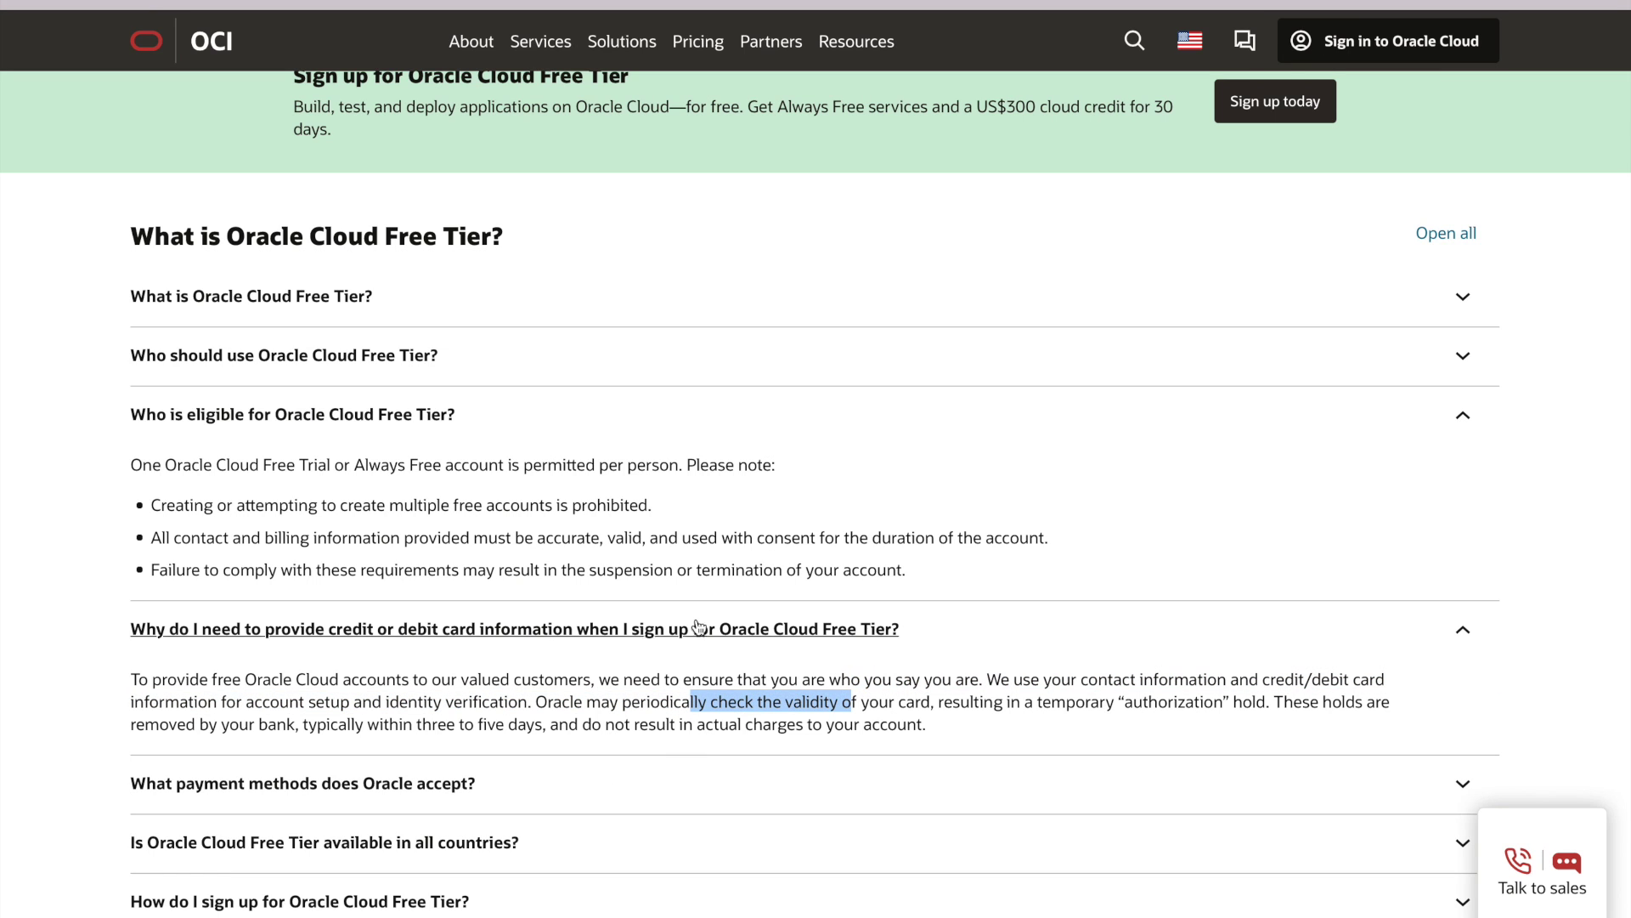
left_click_drag(547, 539, 738, 538)
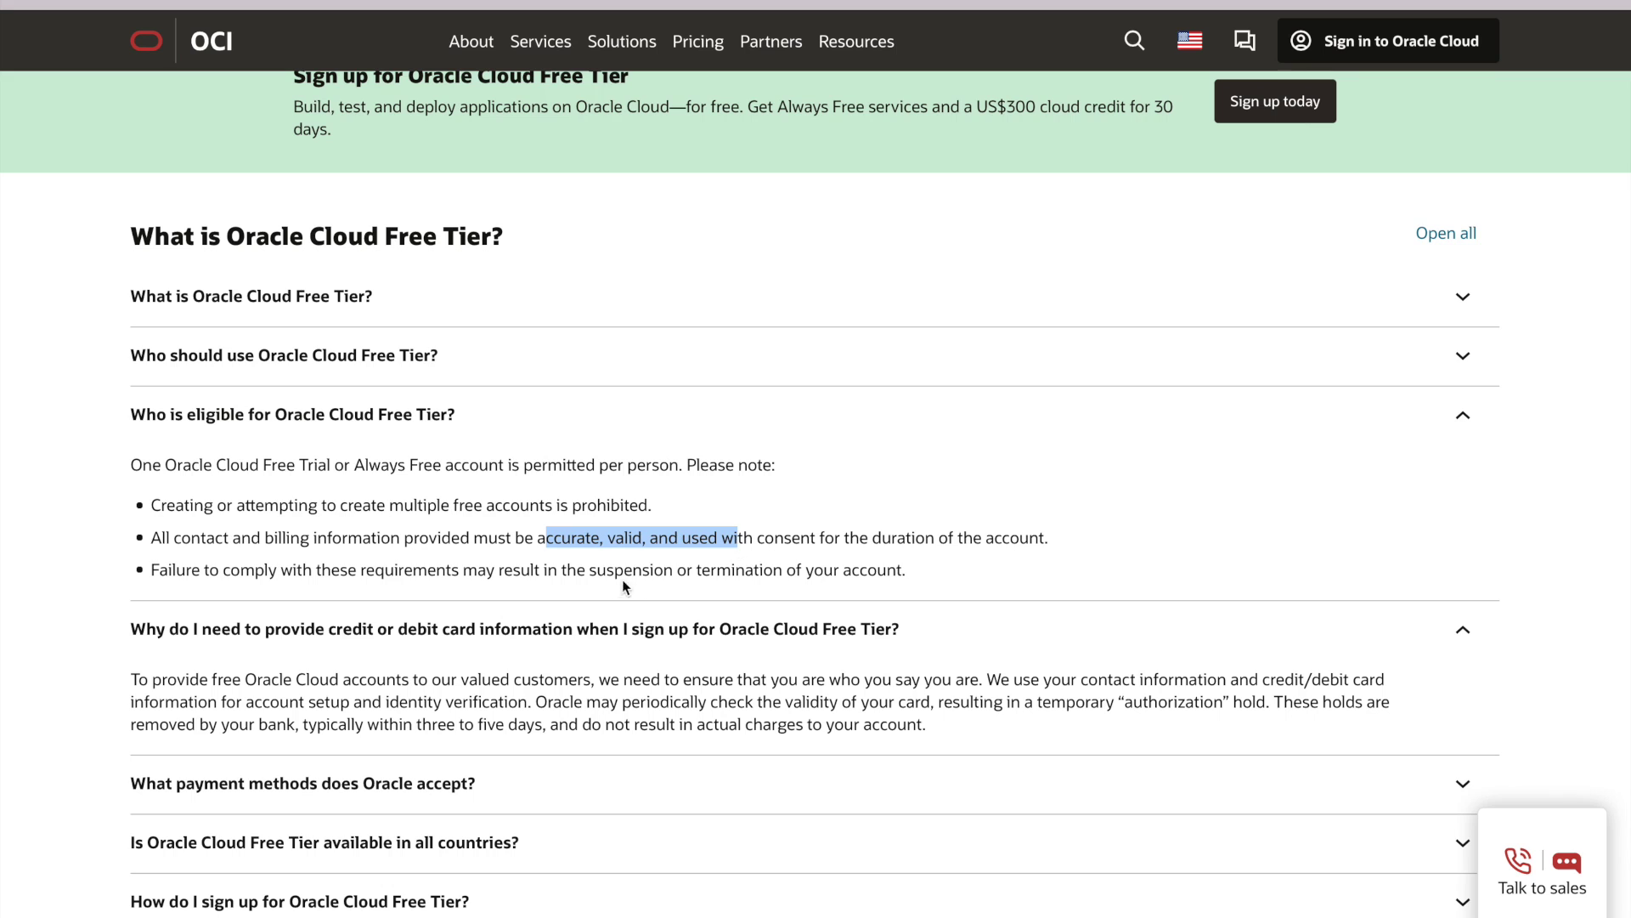
left_click_drag(652, 570, 831, 572)
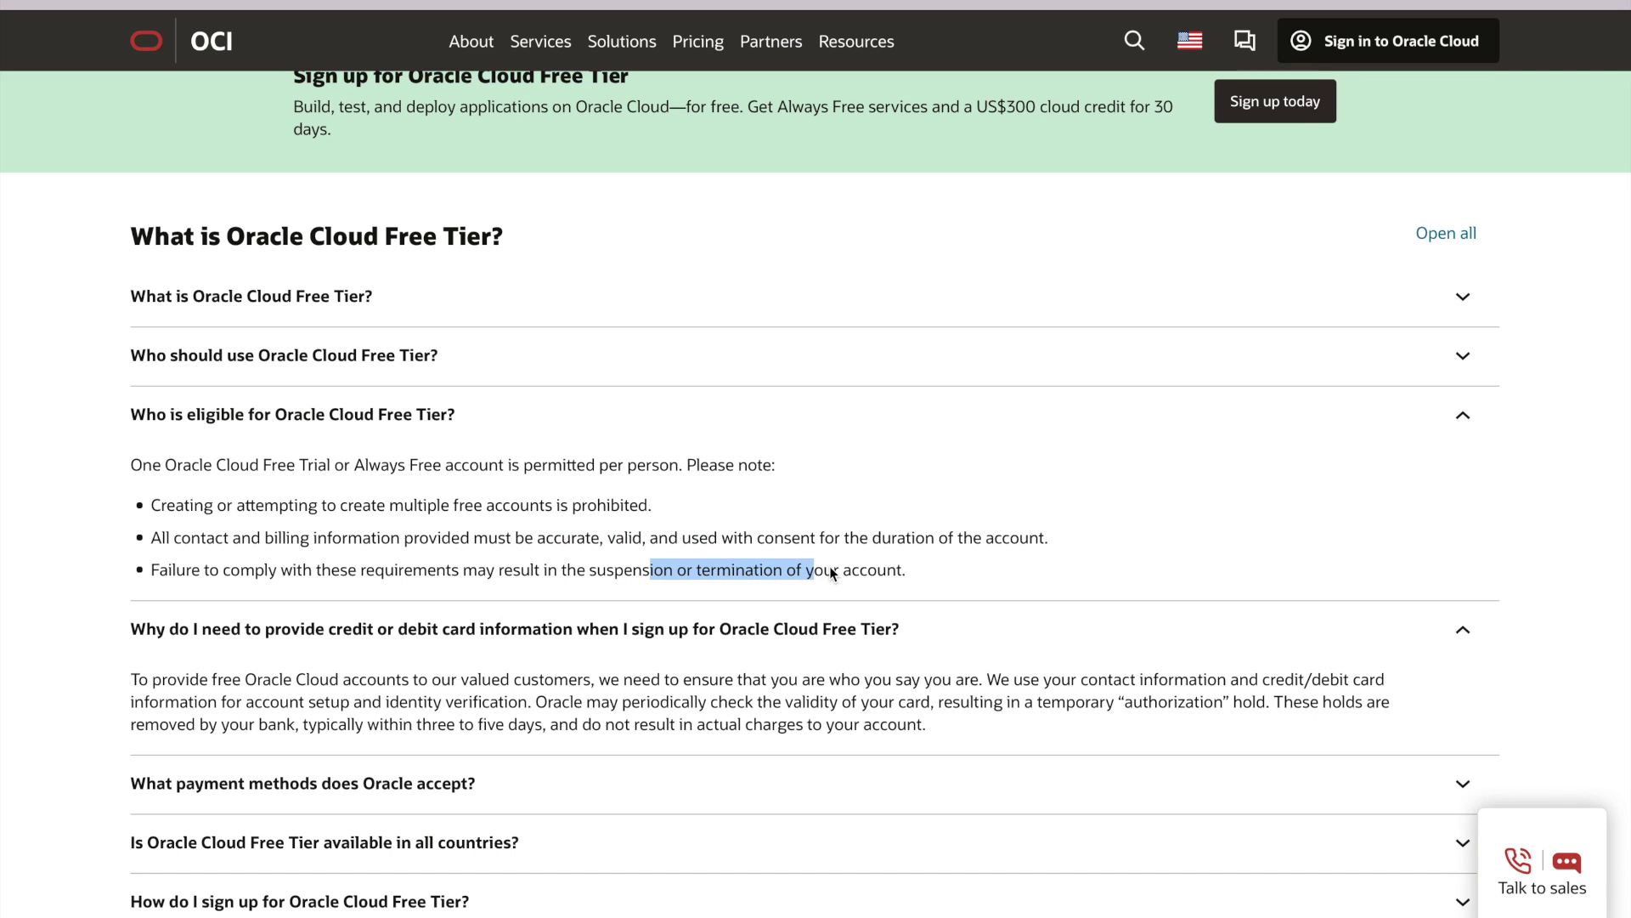